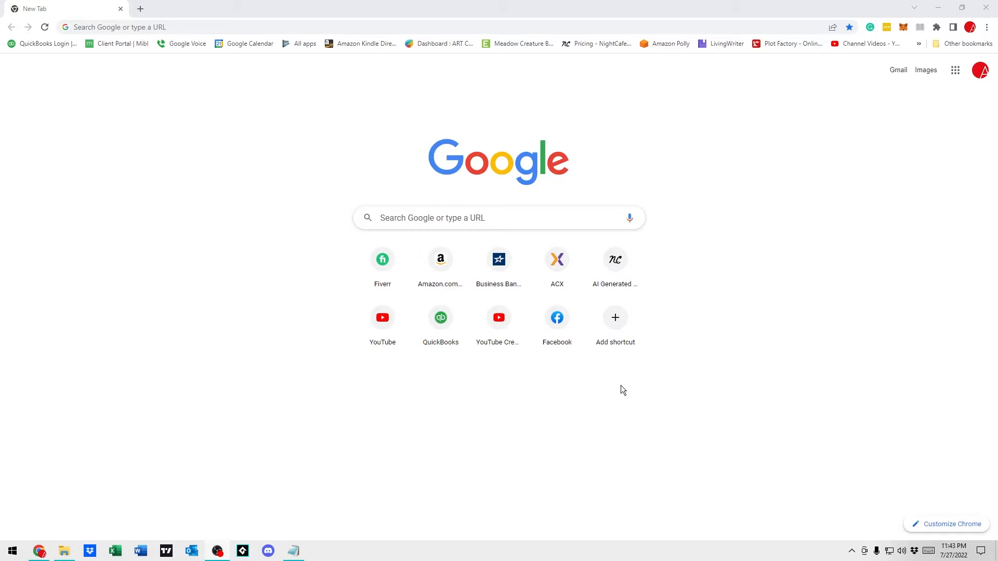
Step: Search Google for "windows media creation tool windows 10"
left_click(514, 218)
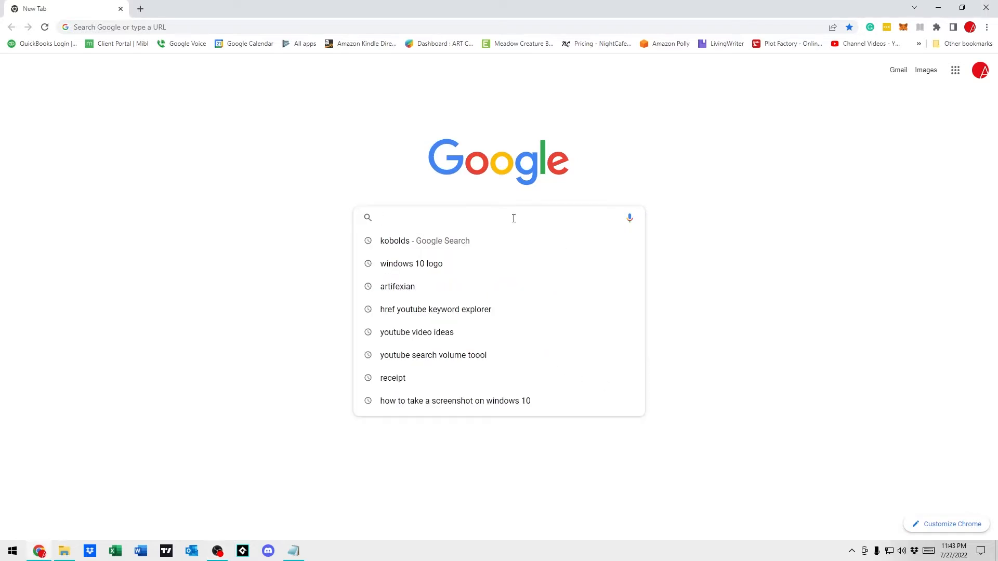
type("window")
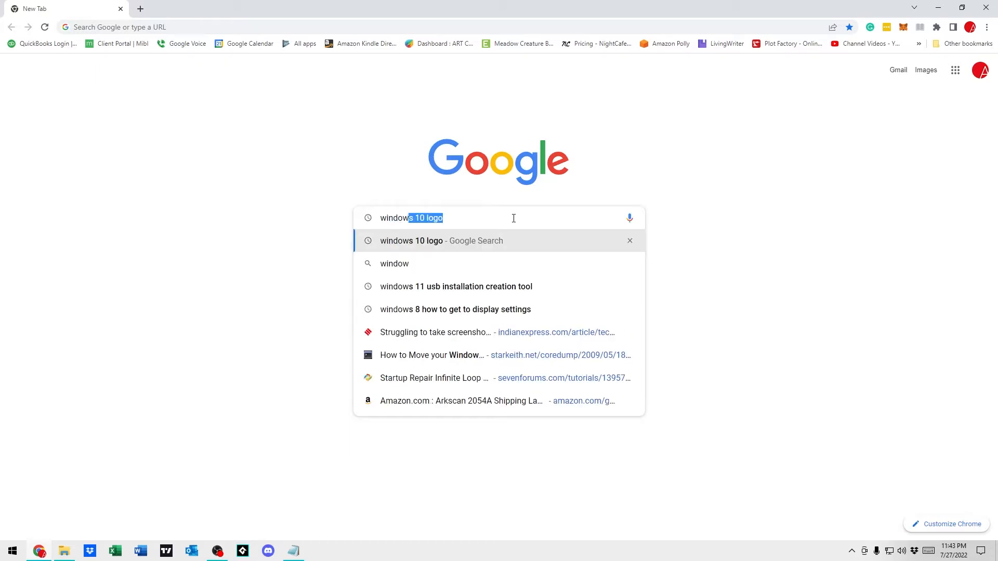
type("s me")
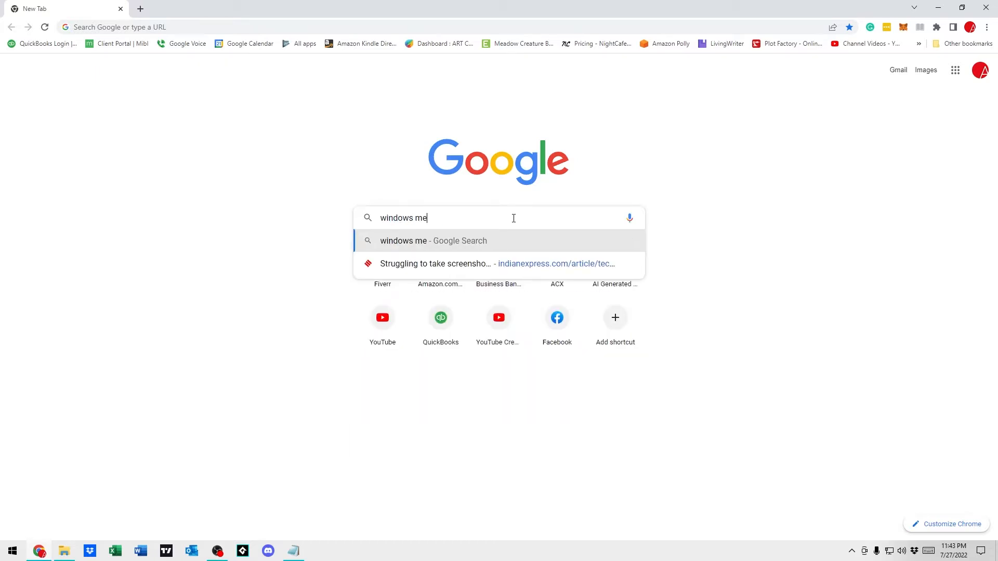
type("dia creation")
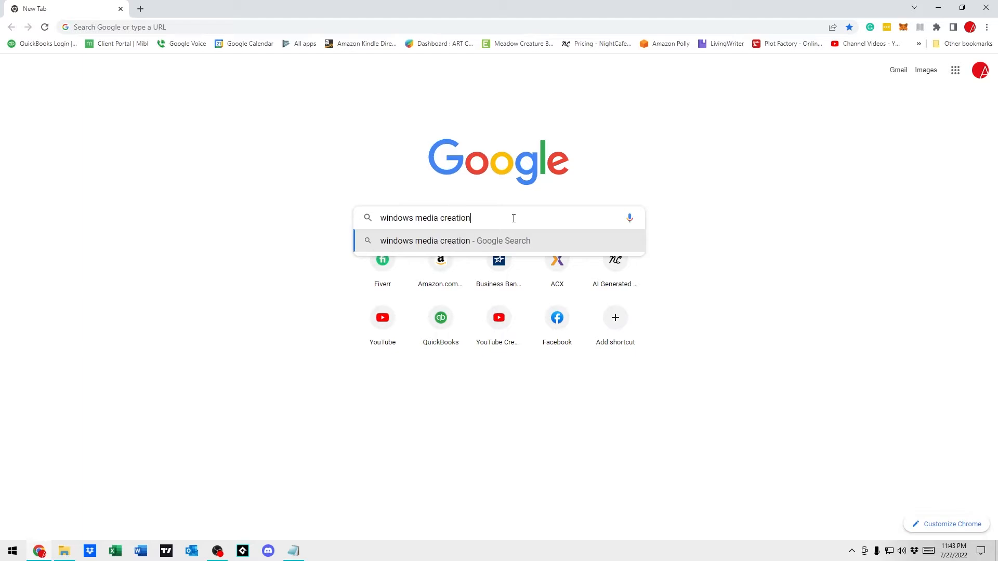
type(" tool windows 10")
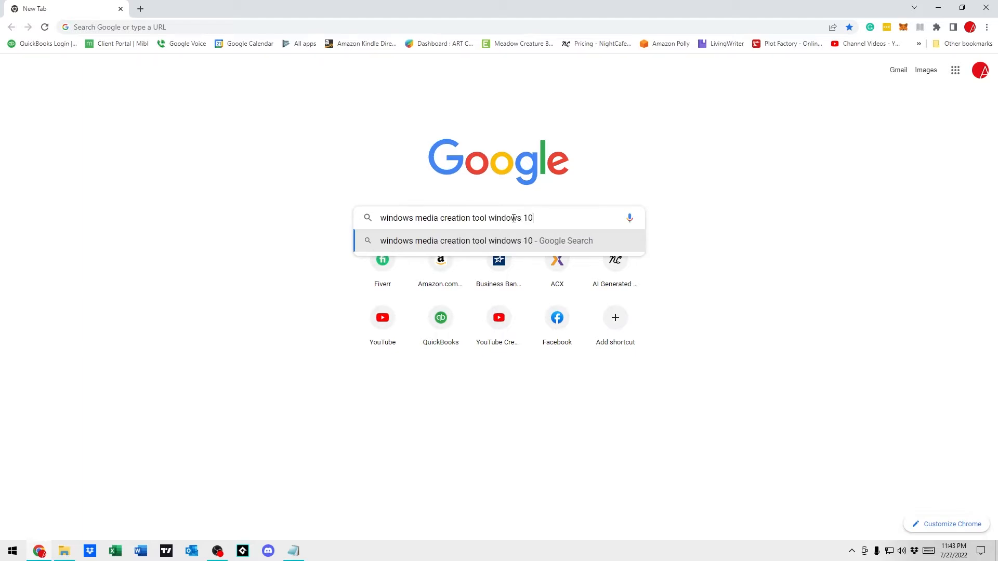
key("Return")
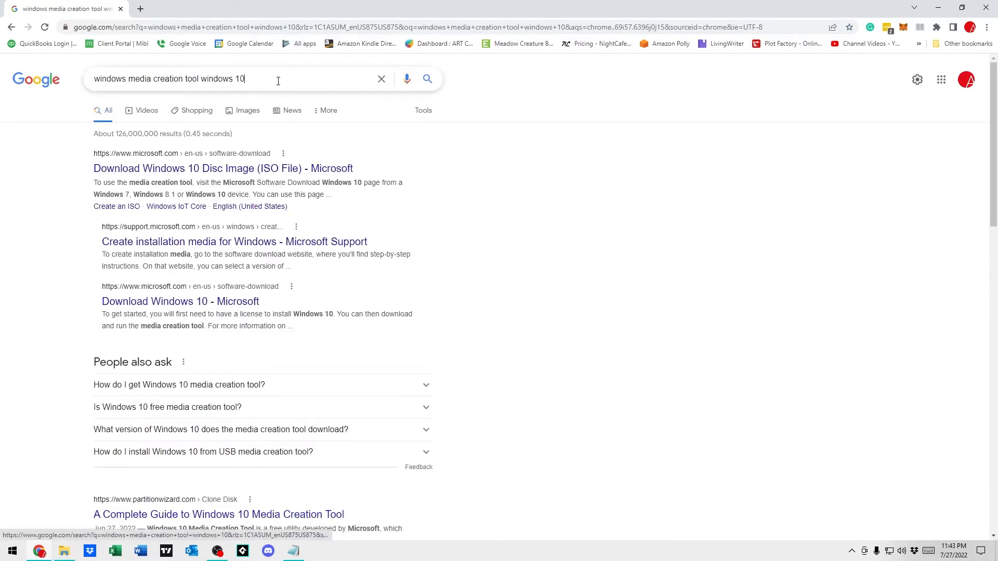
Step: Open Microsoft Support's "Create installation media for Windows" result and follow its Windows 10 link
left_click(278, 78)
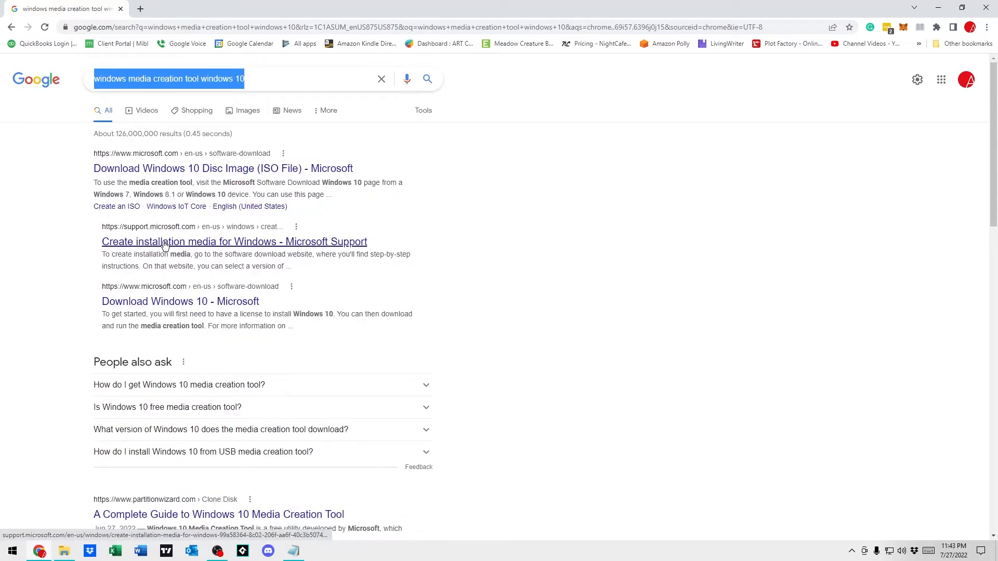
left_click_drag(99, 228, 207, 225)
left_click(187, 229)
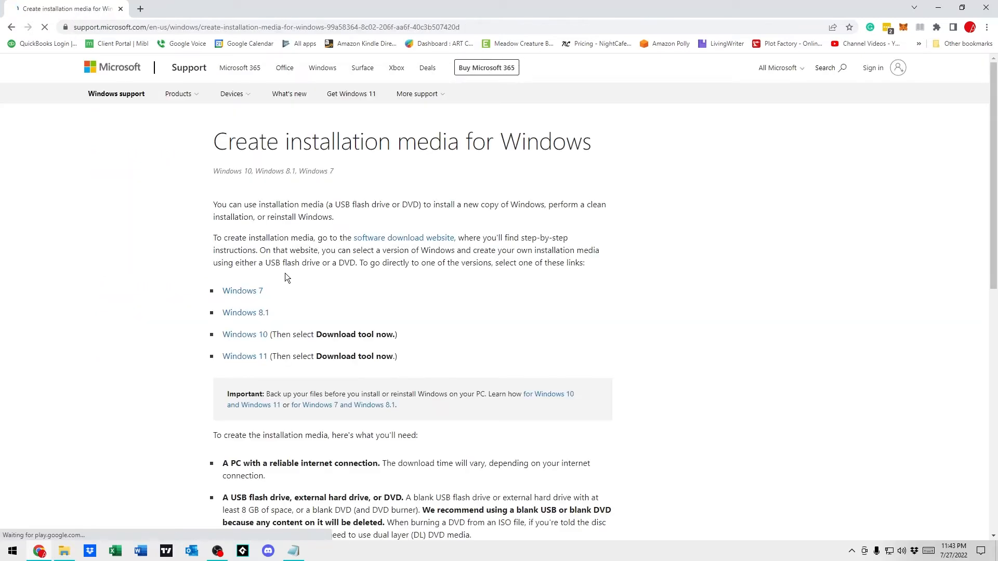
scroll(257, 312, "down", 1)
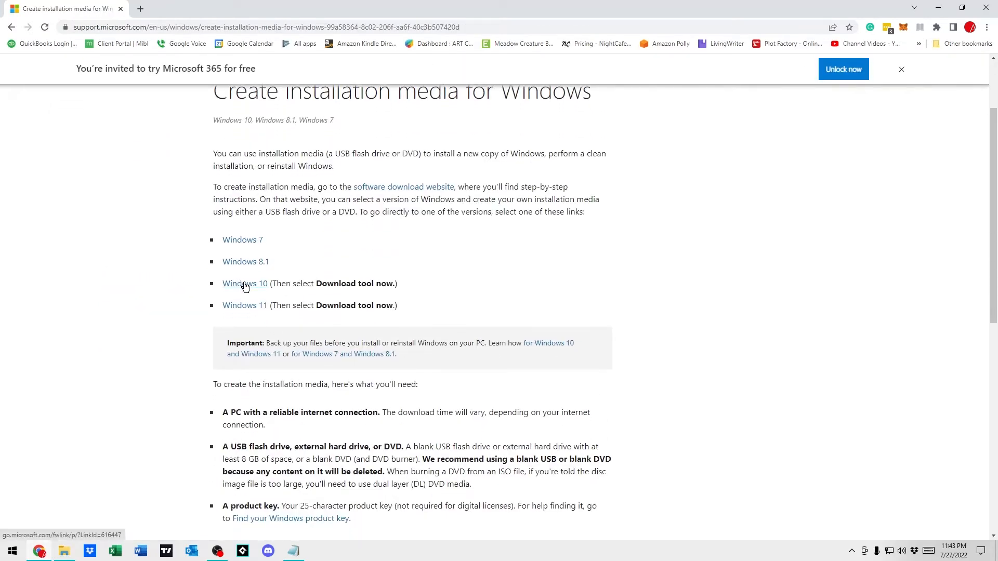
left_click(242, 284)
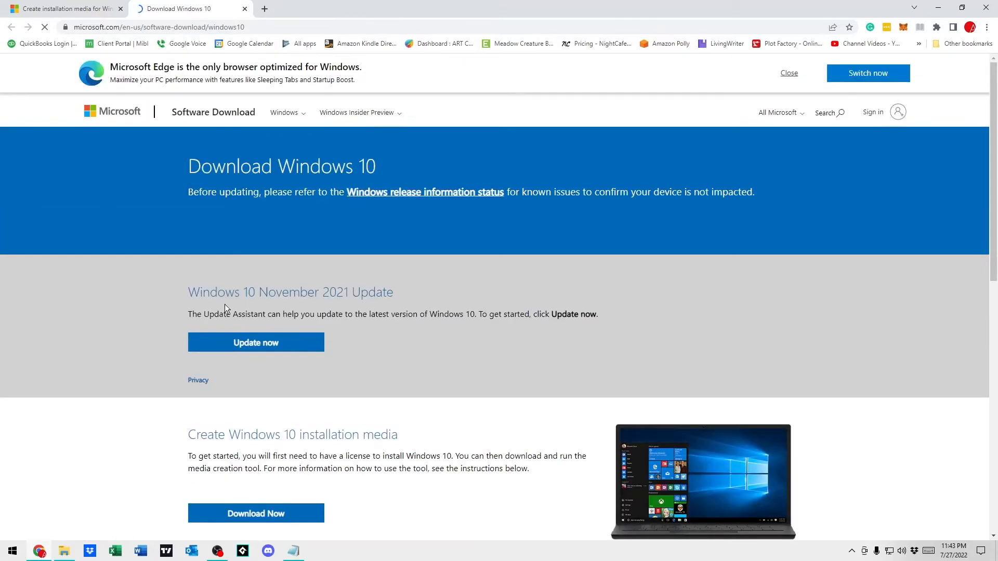
Step: Download the media creation tool from the "Create Windows 10 installation media" section
scroll(157, 390, "down", 1)
left_click_drag(174, 333, 407, 336)
left_click(338, 384)
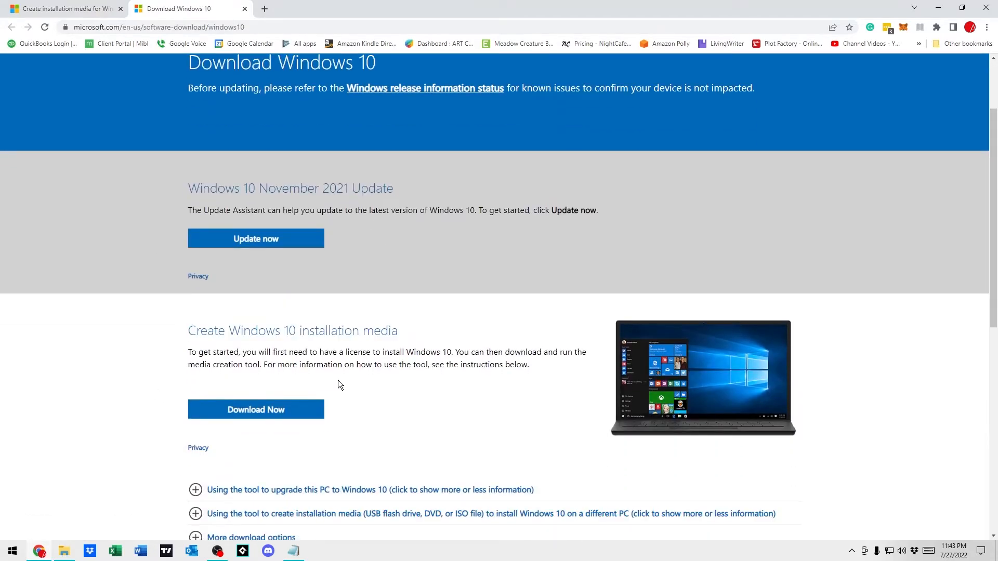
left_click(252, 411)
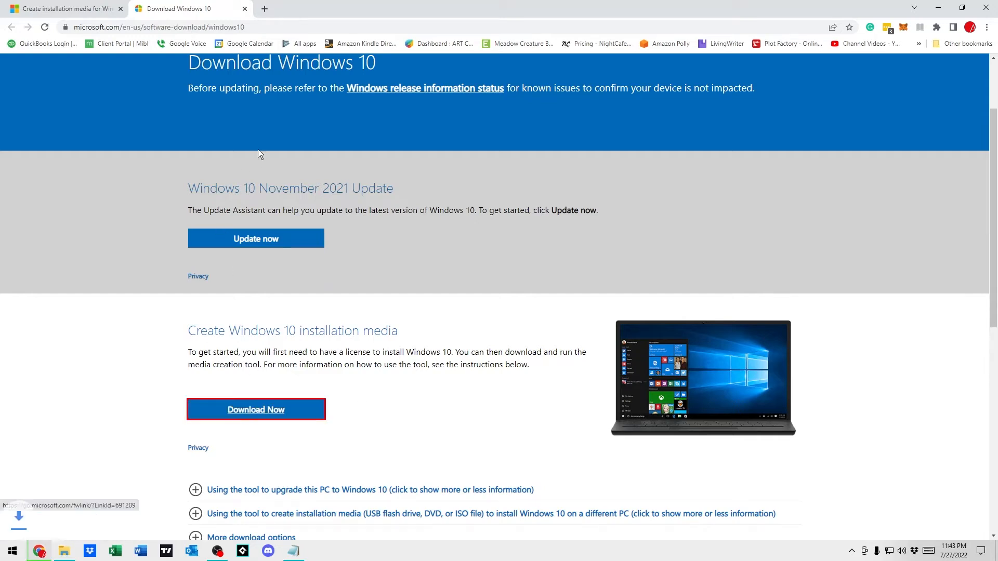
left_click_drag(254, 28, 39, 33)
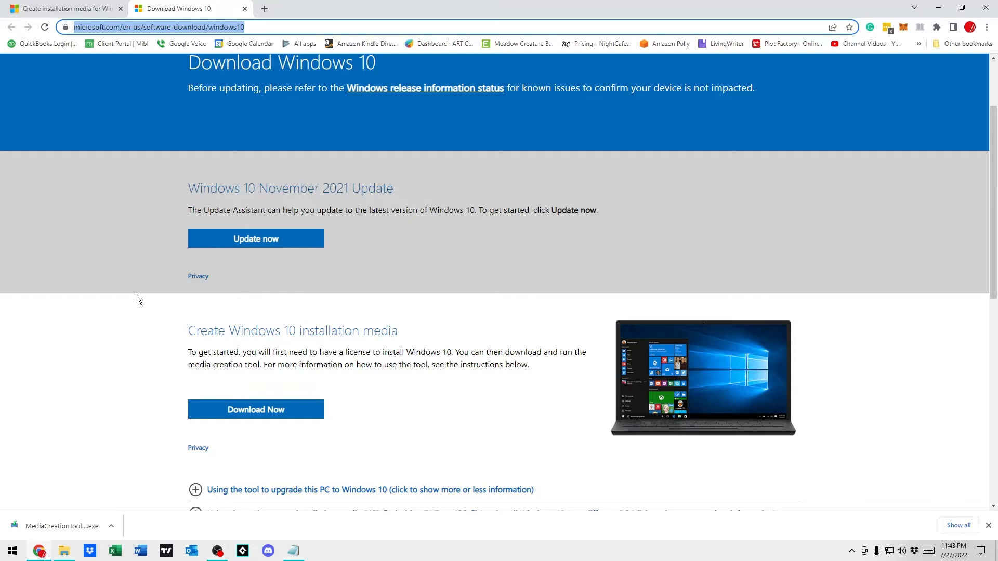
Step: Run the downloaded MediaCreationTool file, decline the Dropbox drive backup and accept the Microsoft license terms
left_click(71, 522)
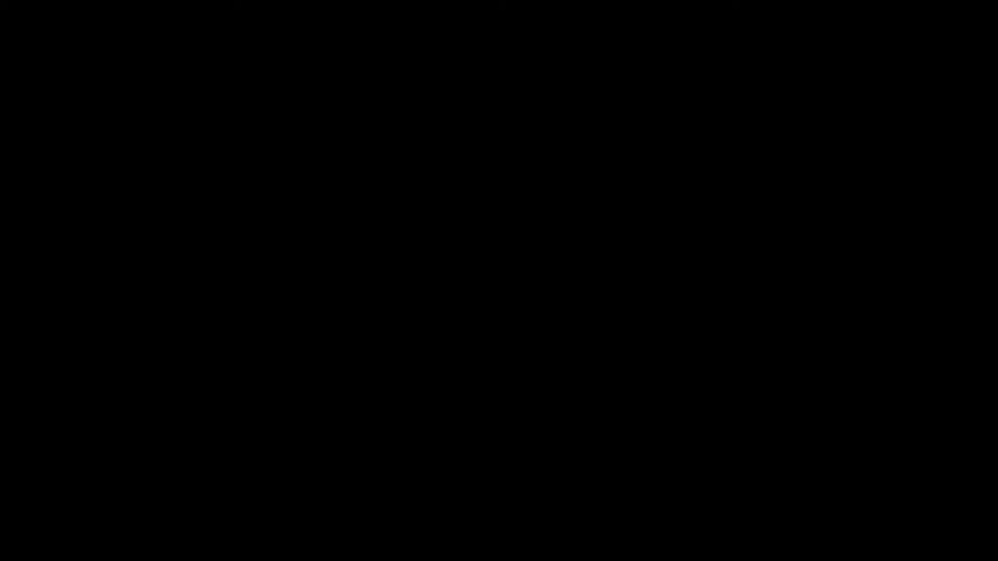
left_click(473, 349)
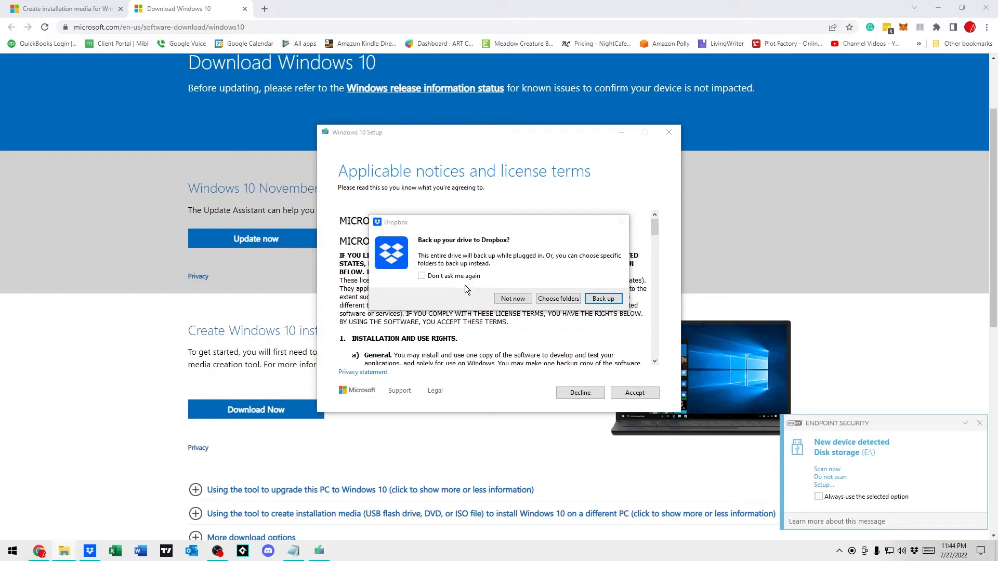
left_click(516, 299)
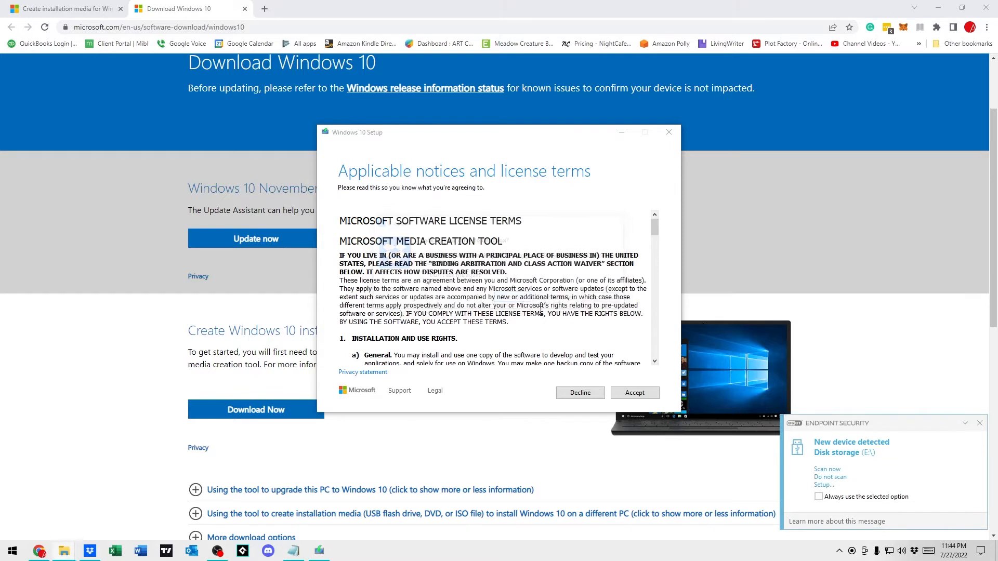
left_click(629, 393)
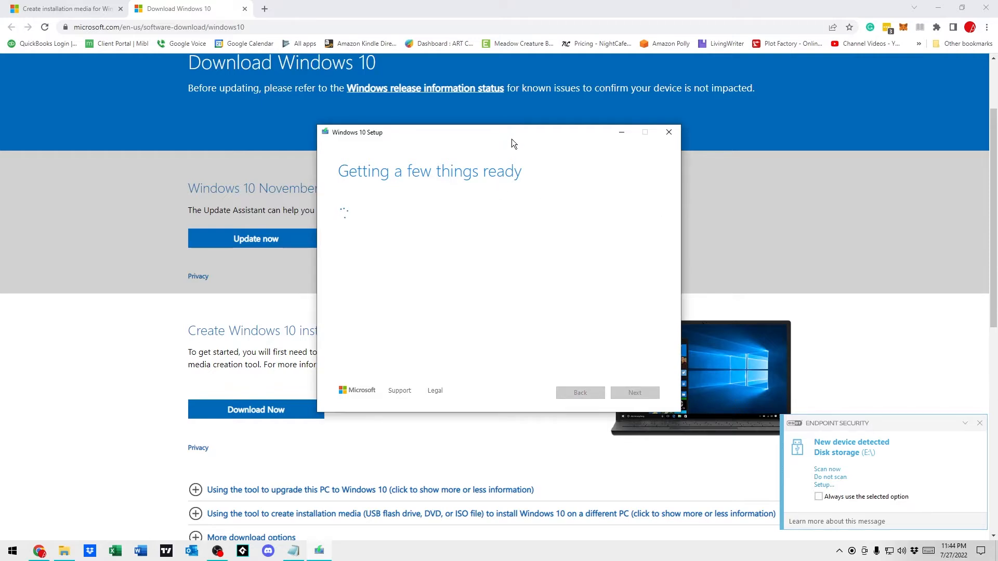
Step: Choose to create installation media (USB flash drive, DVD, or ISO file) for another PC and continue
left_click_drag(512, 139, 506, 140)
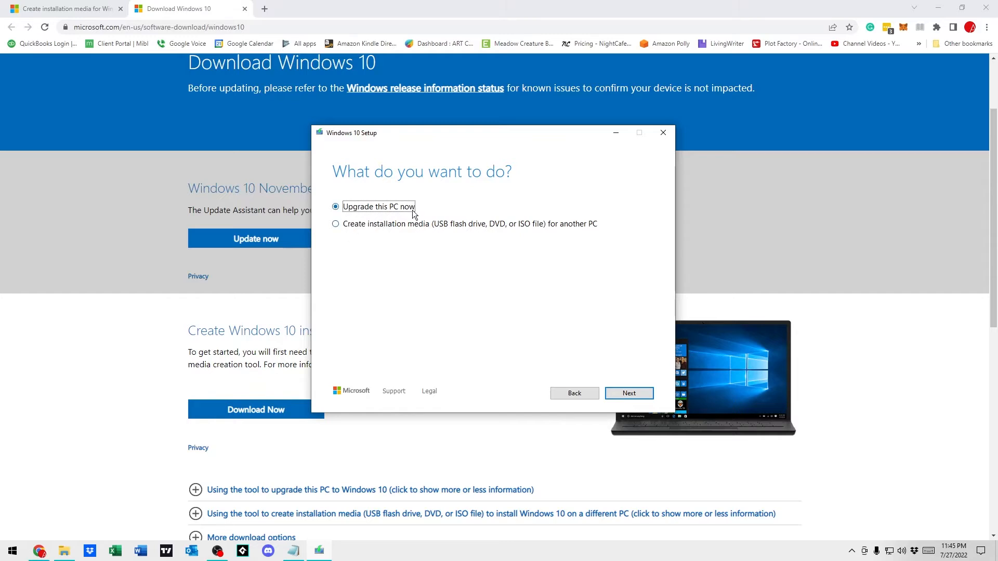
left_click(357, 227)
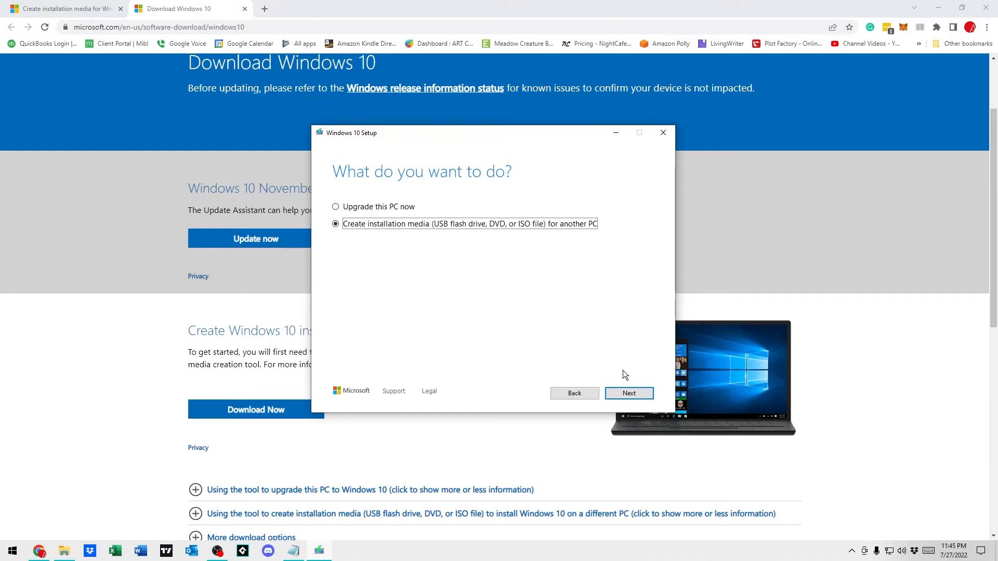
left_click(634, 394)
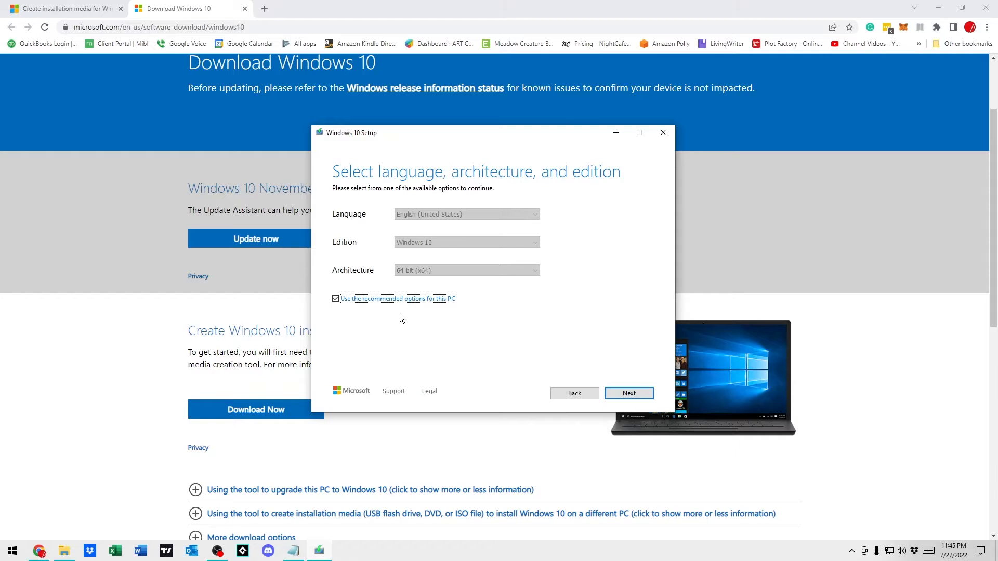
Step: Turn off the recommended options to examine the language, edition and architecture choices, and turn the recommended options back on
left_click(361, 300)
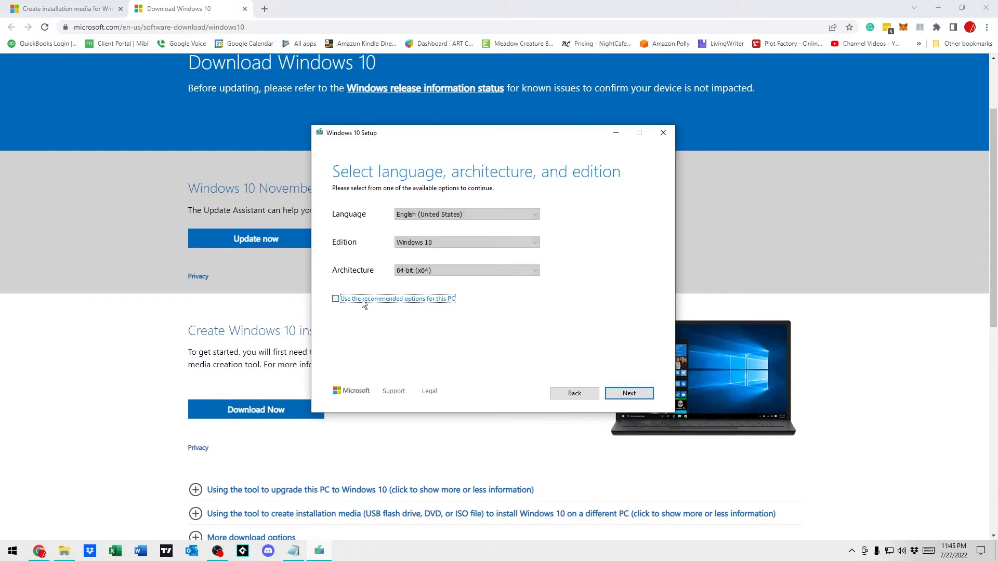
left_click(450, 268)
left_click(450, 269)
left_click(449, 269)
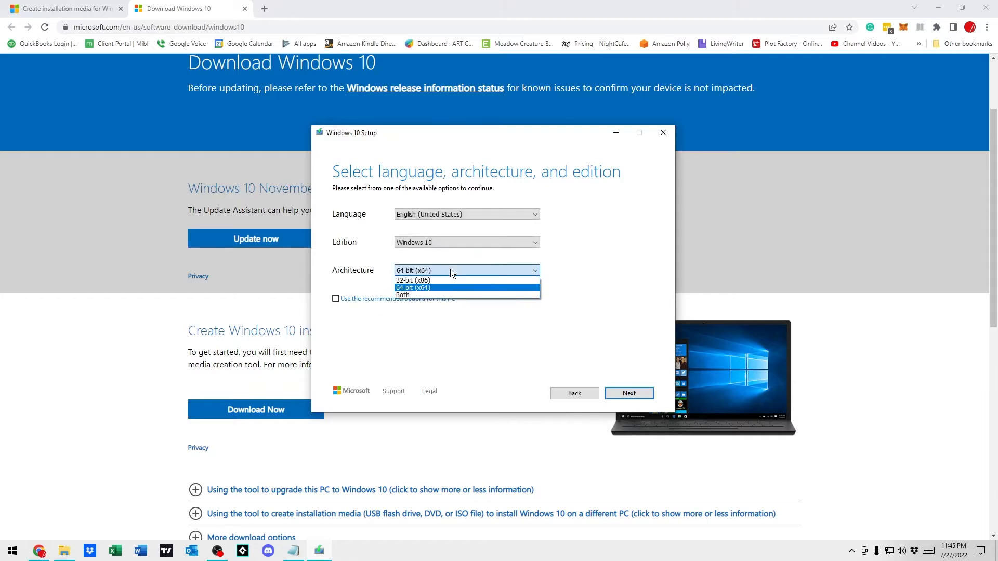
left_click(448, 270)
left_click(425, 243)
left_click(432, 242)
left_click(438, 219)
left_click(437, 217)
left_click(416, 272)
left_click(416, 272)
left_click(337, 299)
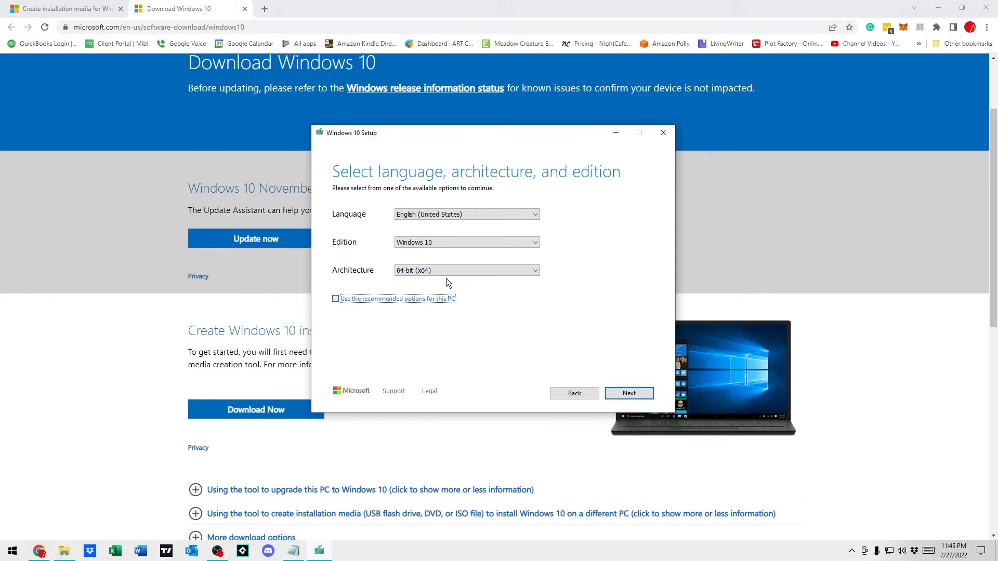
key("space")
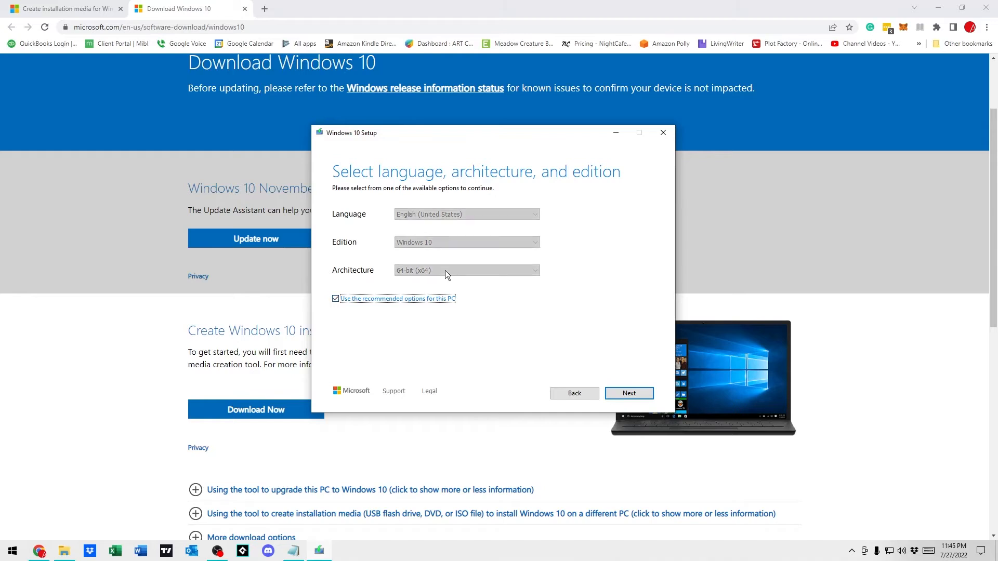
Step: Continue with the recommended options, choose USB flash drive as the media and start creating it on drive E: (No Label)
left_click(627, 394)
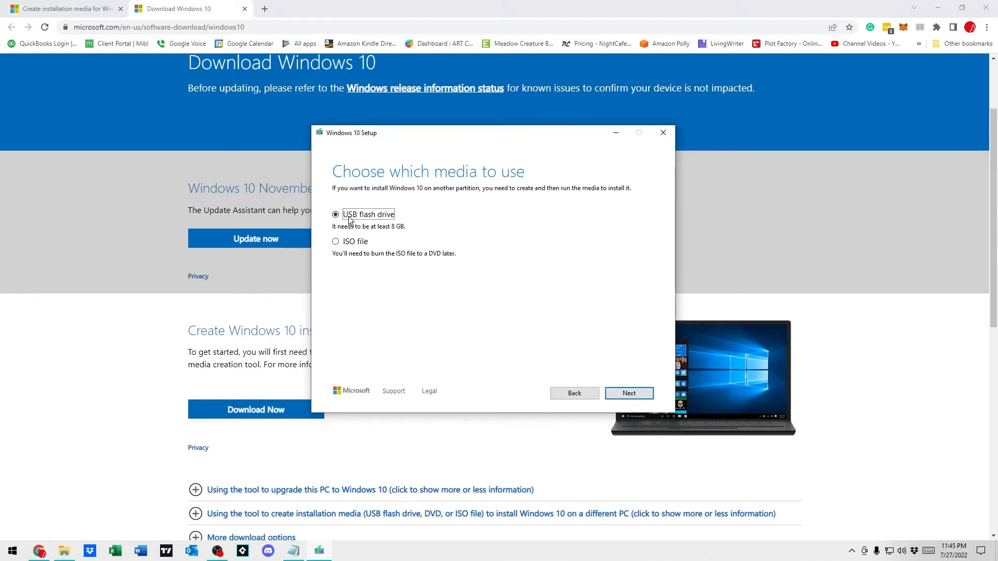
left_click(621, 393)
left_click(374, 236)
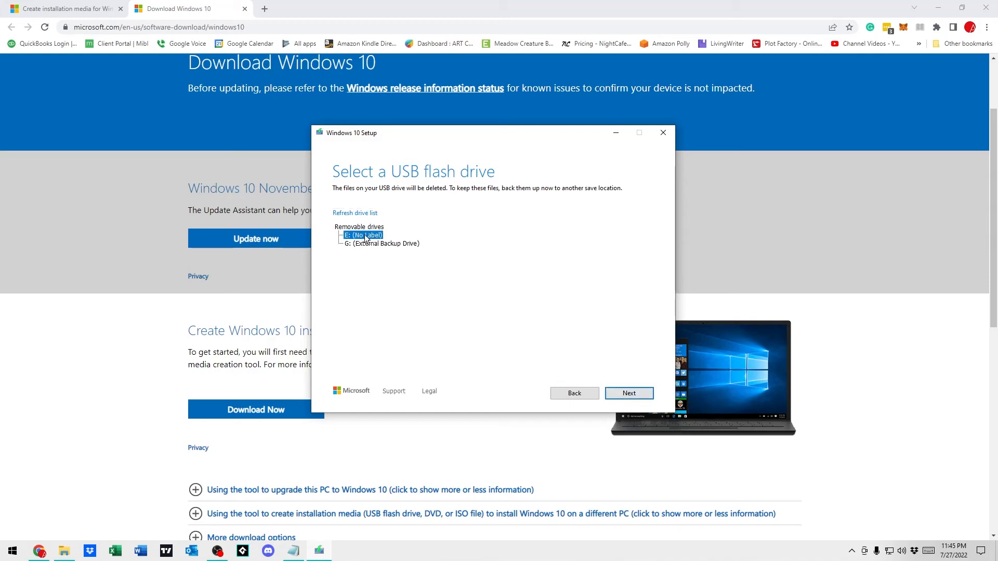
left_click(628, 393)
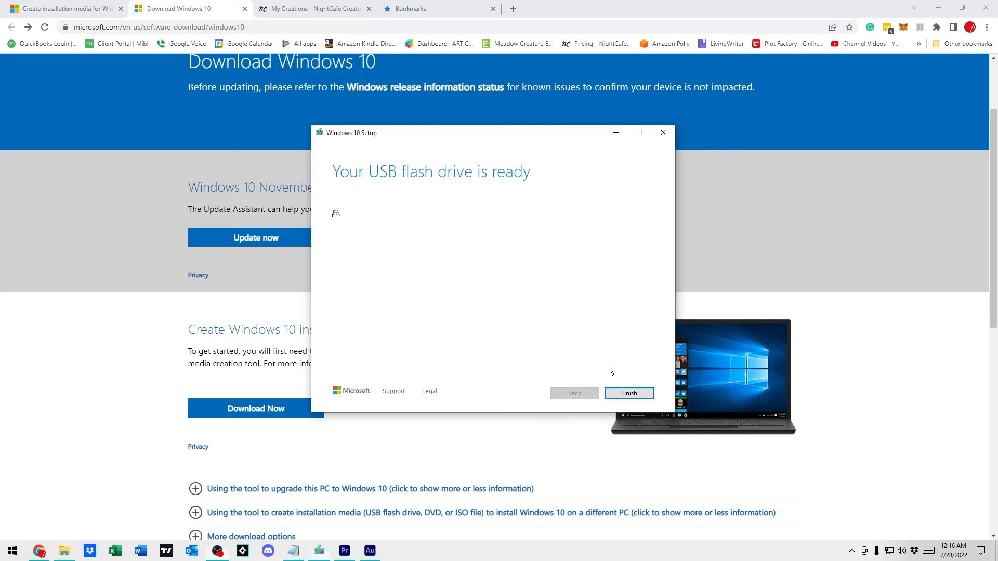
Step: Finish the media creation wizard and decline the Dropbox backup of the ESD-USB drive
left_click(624, 394)
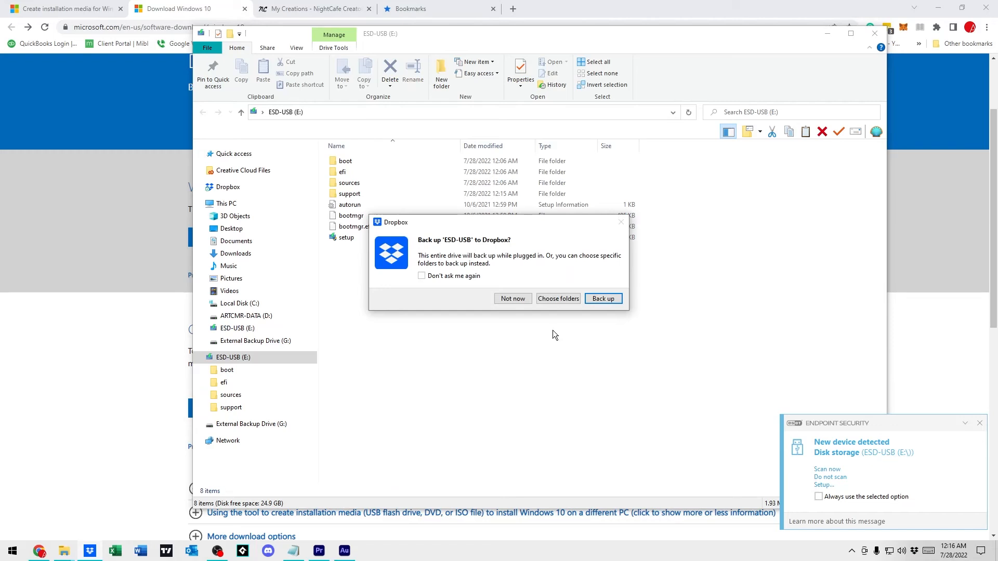
left_click(512, 299)
Step: Launch setup from the ESD-USB (E:) drive and quit Windows 10 Setup at the install page
left_click(341, 240)
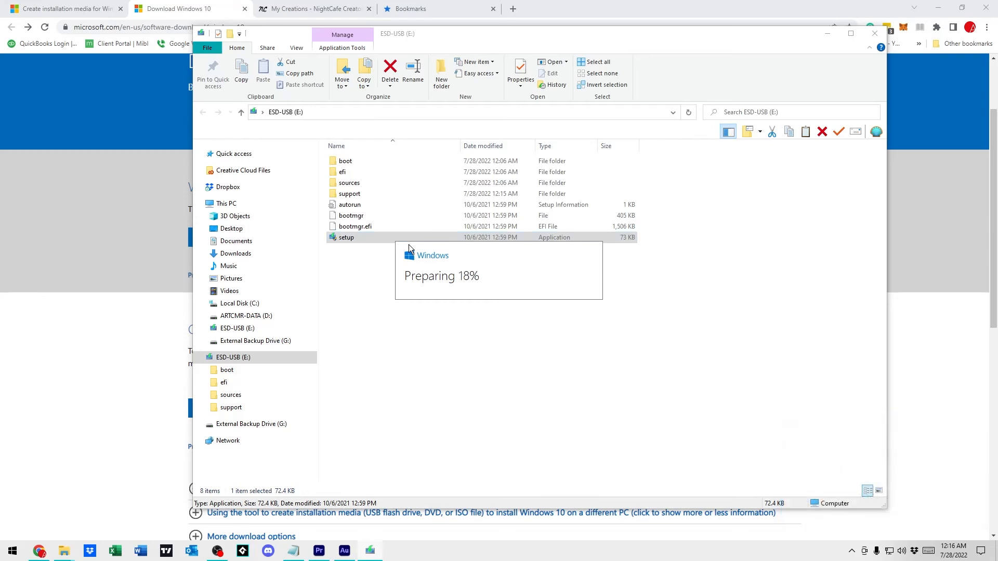
left_click(355, 239)
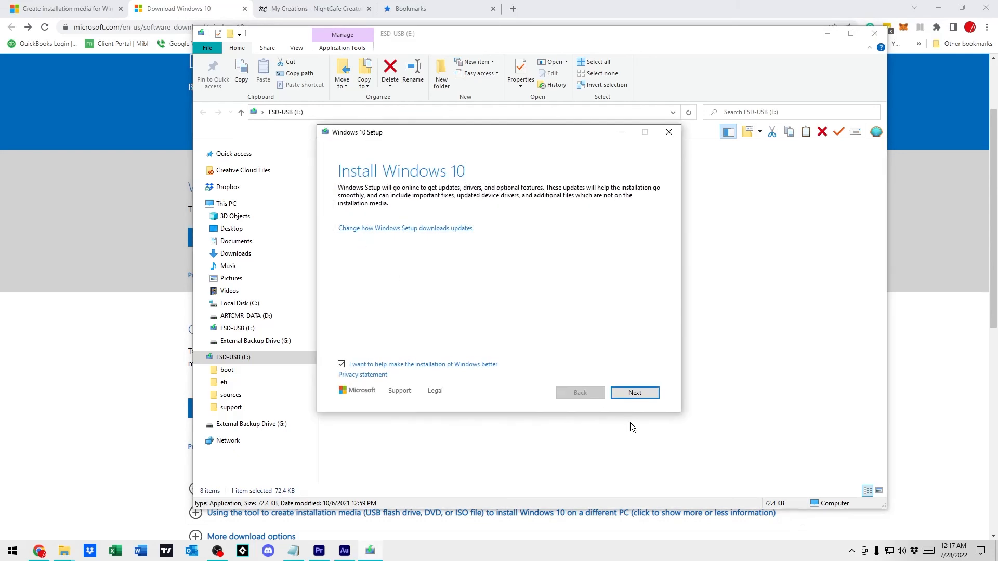
left_click(672, 136)
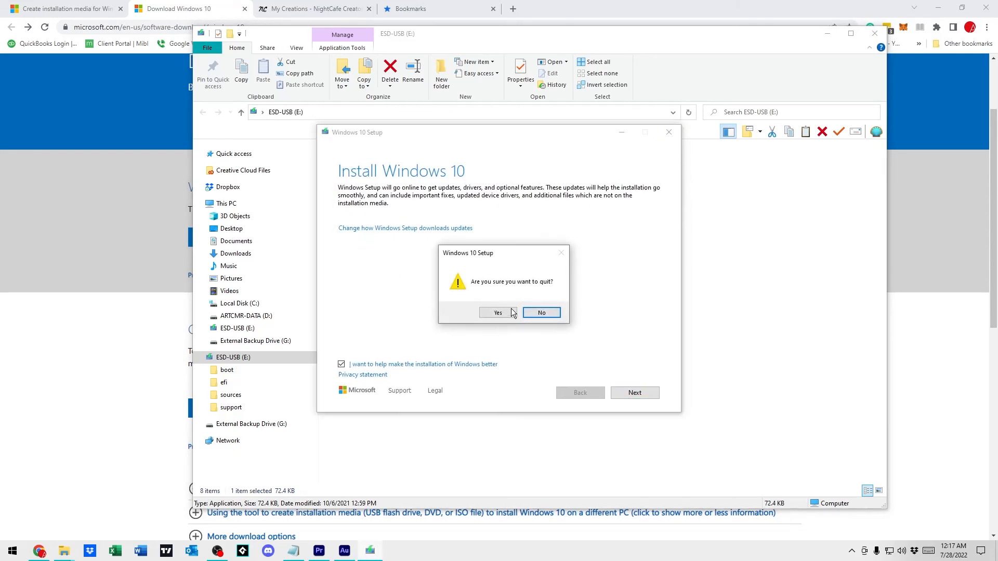
left_click(542, 315)
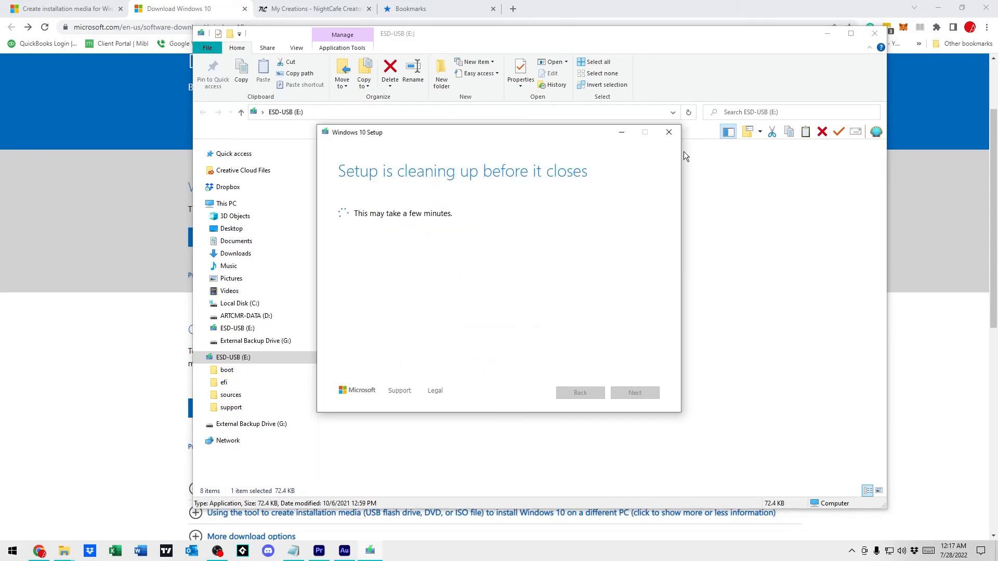